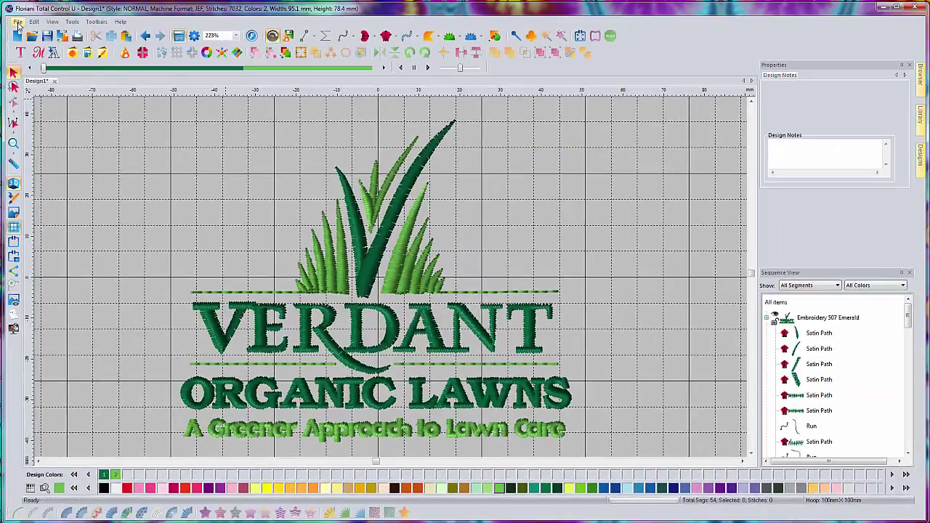
Create a new PES-format design with the dinosaur-footprint-outline-trex-footprint image as its backdrop
{"action": "left_click", "coordinate": [17, 21]}
{"action": "left_click", "coordinate": [37, 45]}
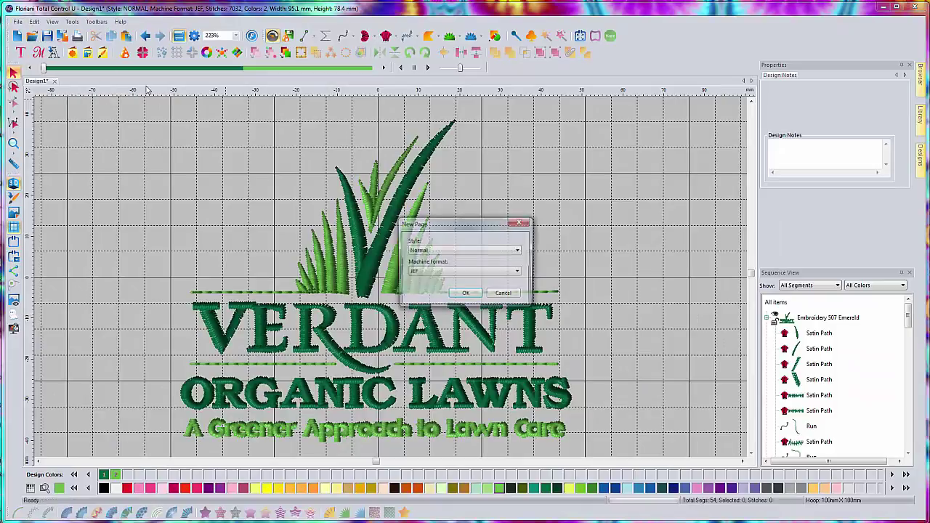
{"action": "left_click", "coordinate": [464, 272]}
{"action": "left_click", "coordinate": [430, 322]}
{"action": "left_click", "coordinate": [462, 299]}
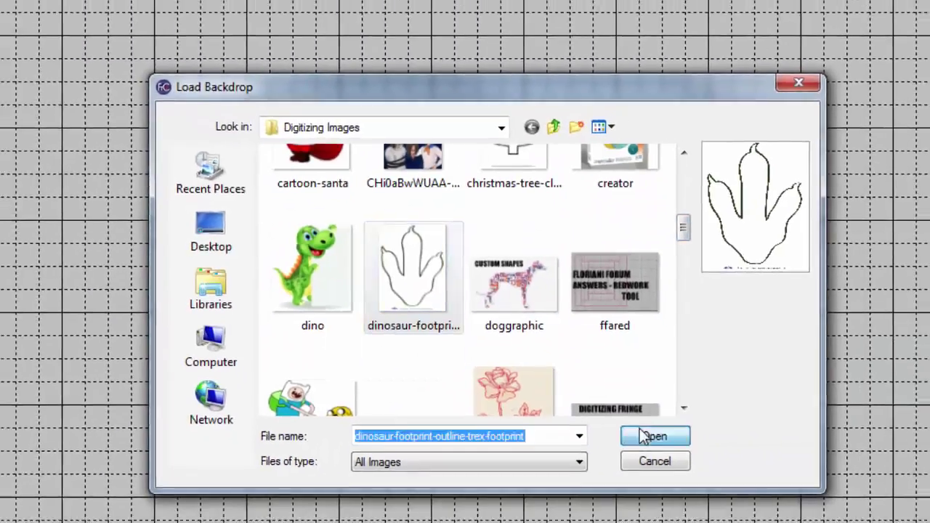
{"action": "left_click", "coordinate": [692, 470]}
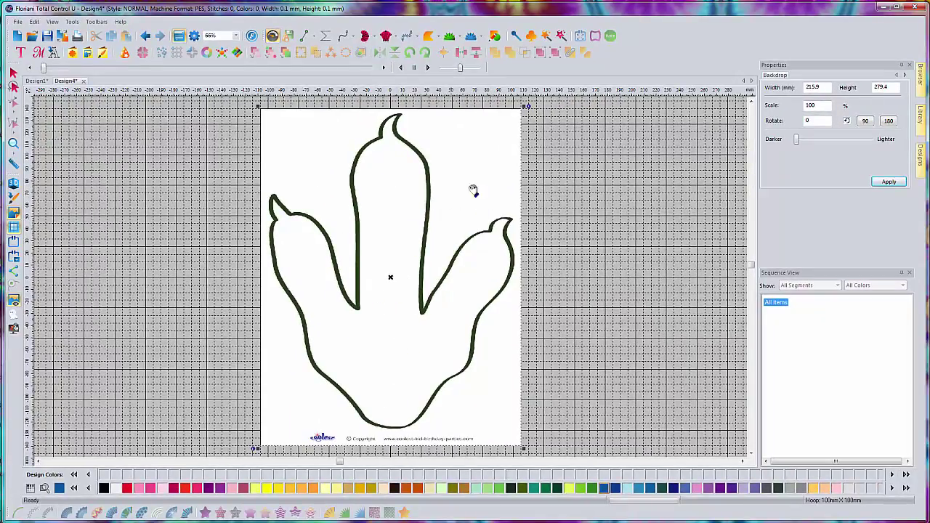
Trace an outline around the footprint with the Magic Wand and select it
{"action": "left_click", "coordinate": [549, 40]}
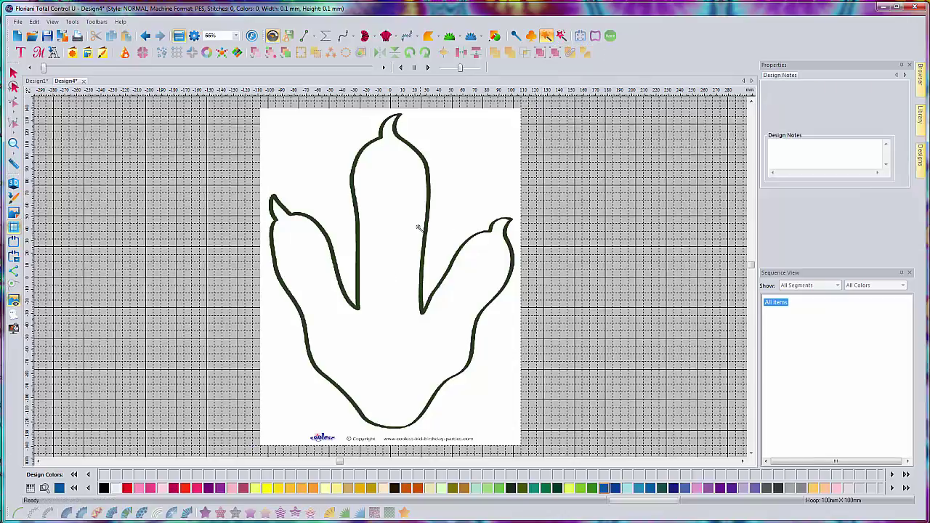
{"action": "left_click", "coordinate": [393, 235]}
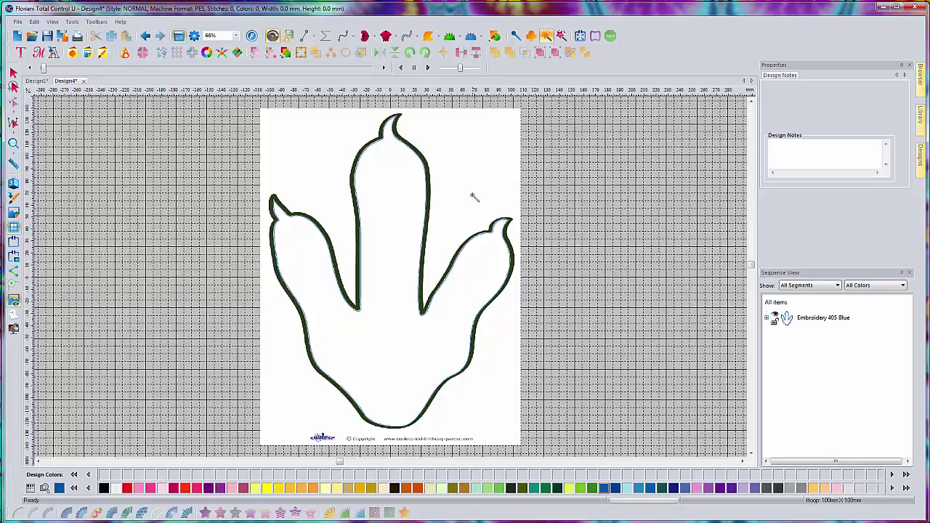
{"action": "left_click", "coordinate": [13, 73]}
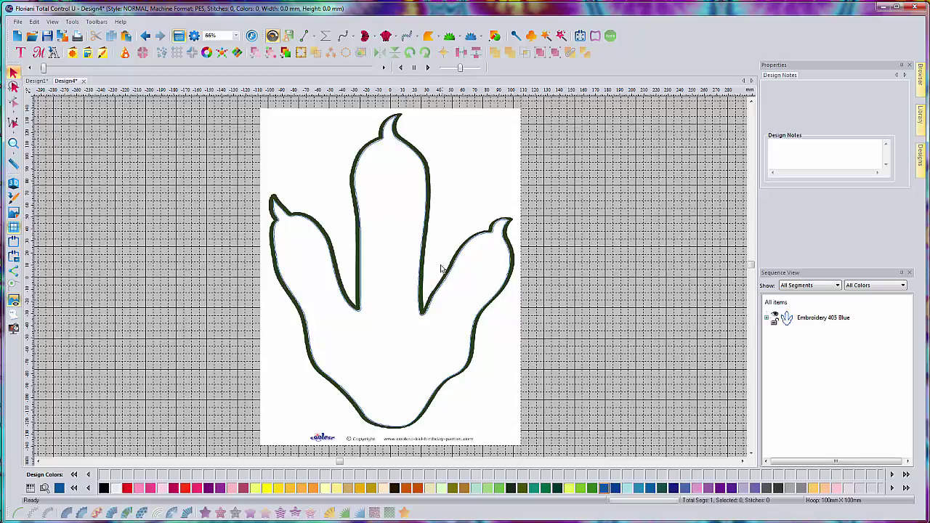
{"action": "left_click", "coordinate": [814, 319]}
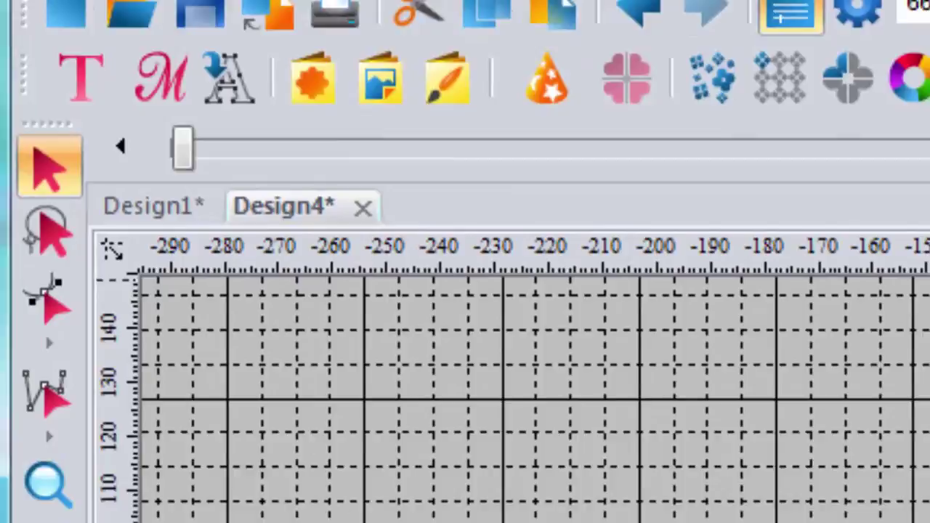
Save the selected outline as the Word Play shape 'dinofoot'
{"action": "left_click", "coordinate": [150, 47]}
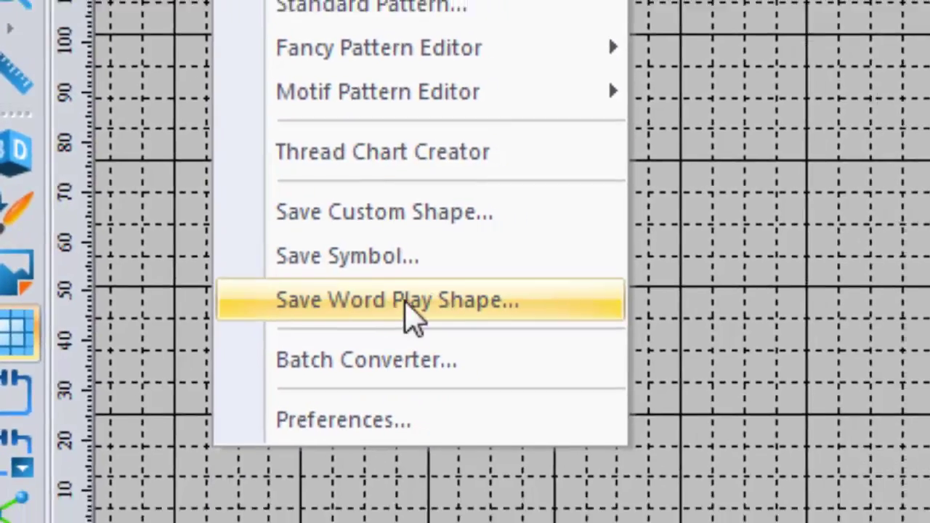
{"action": "left_click", "coordinate": [468, 305]}
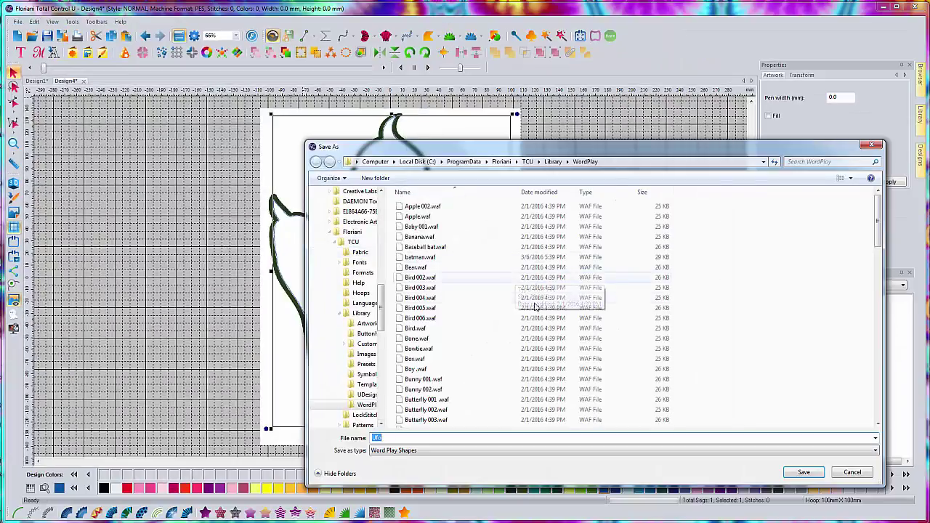
{"action": "type", "text": "dir"}
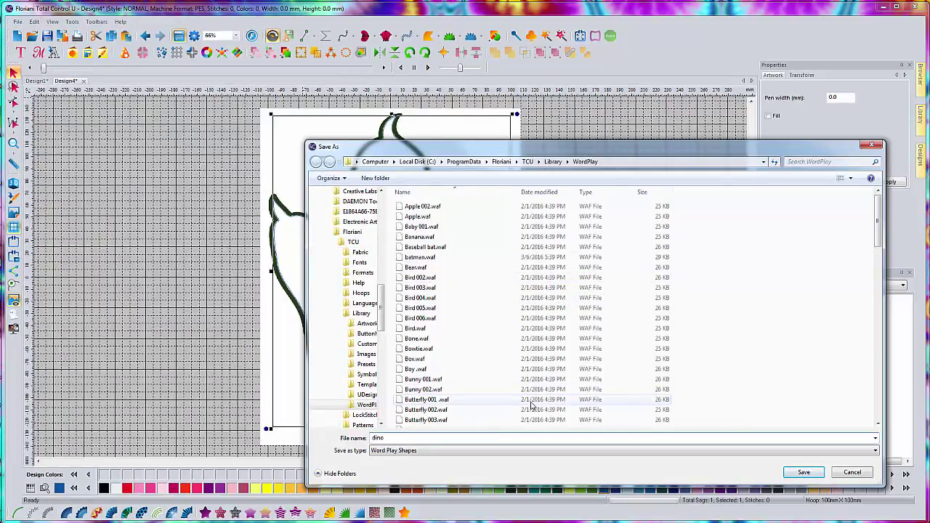
{"action": "type", "text": "ofoot"}
{"action": "left_click", "coordinate": [803, 472]}
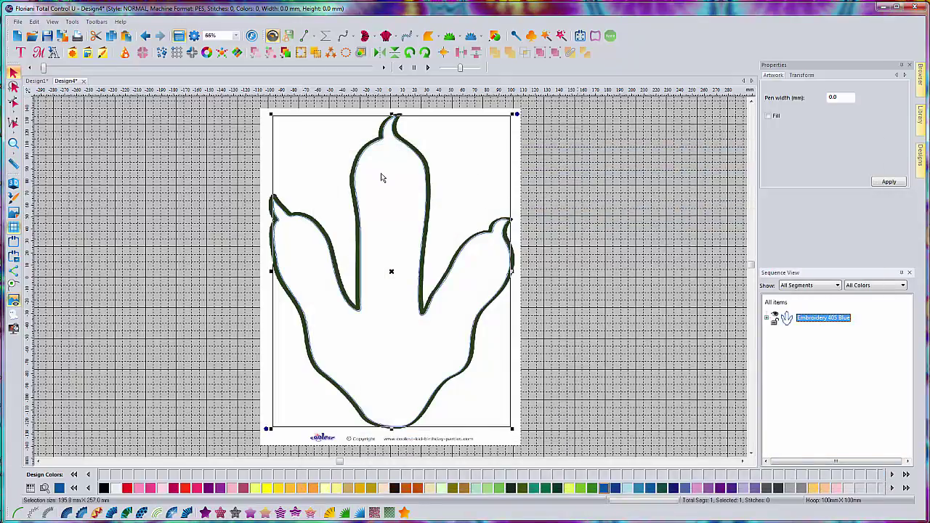
Deselect the footprint outline and hide the footprint backdrop image
{"action": "left_click", "coordinate": [817, 340]}
{"action": "left_click", "coordinate": [814, 336]}
{"action": "left_click", "coordinate": [13, 211]}
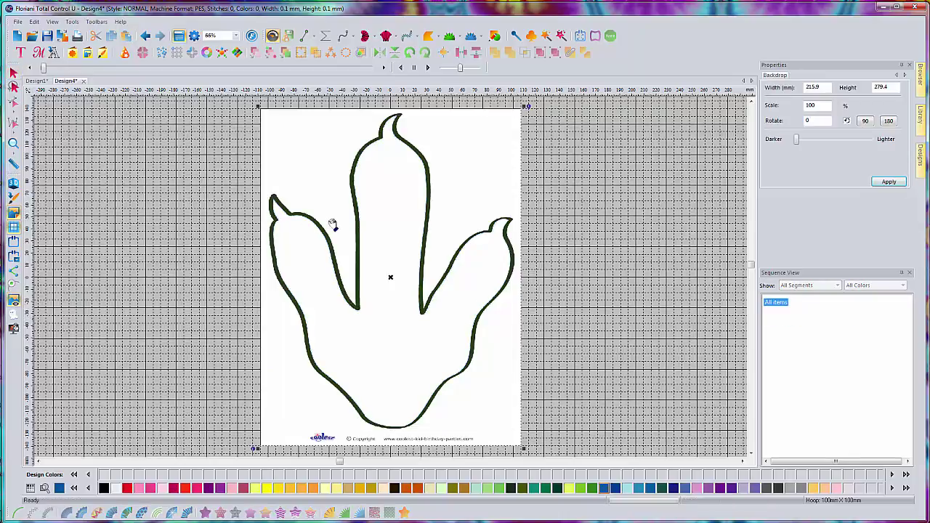
{"action": "right_click", "coordinate": [331, 222]}
{"action": "left_click", "coordinate": [367, 227]}
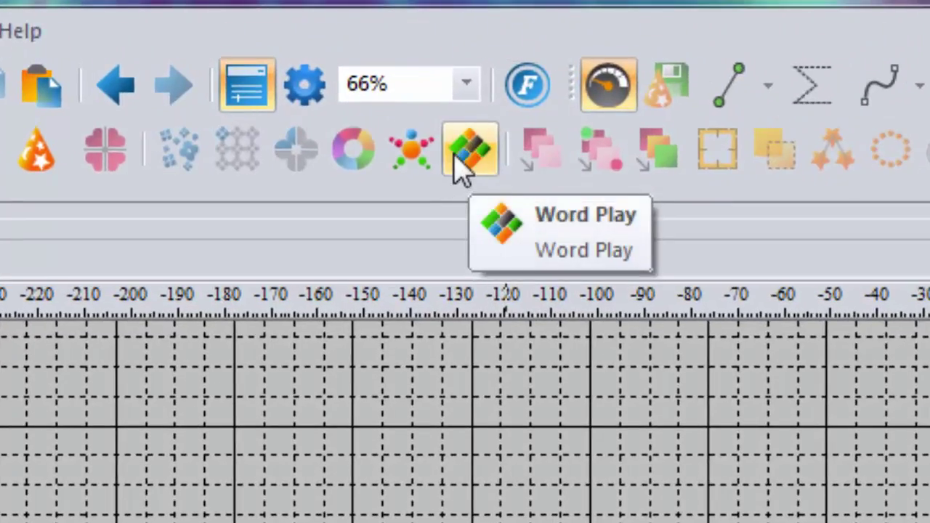
In Word Play, pick dinofoot from the Shape list (7.71 × 10.12 in)
{"action": "left_click", "coordinate": [466, 154]}
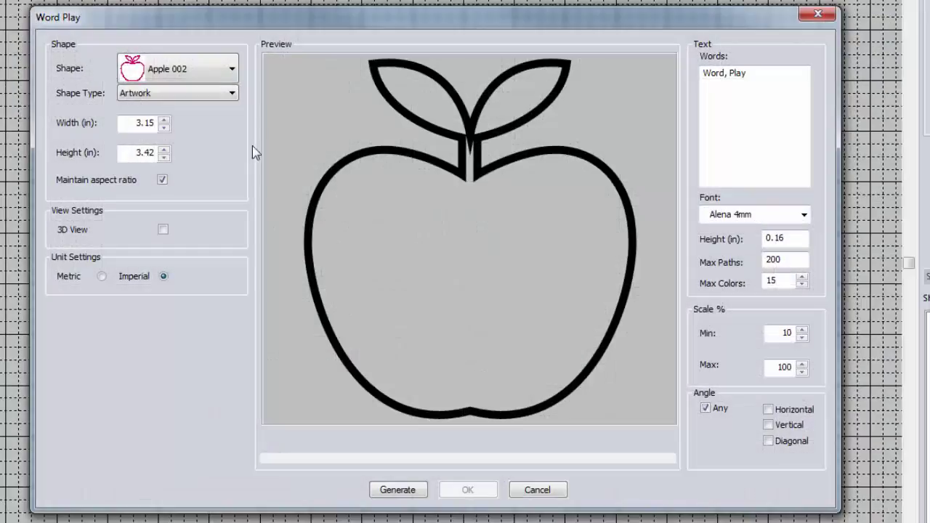
{"action": "left_click", "coordinate": [231, 71]}
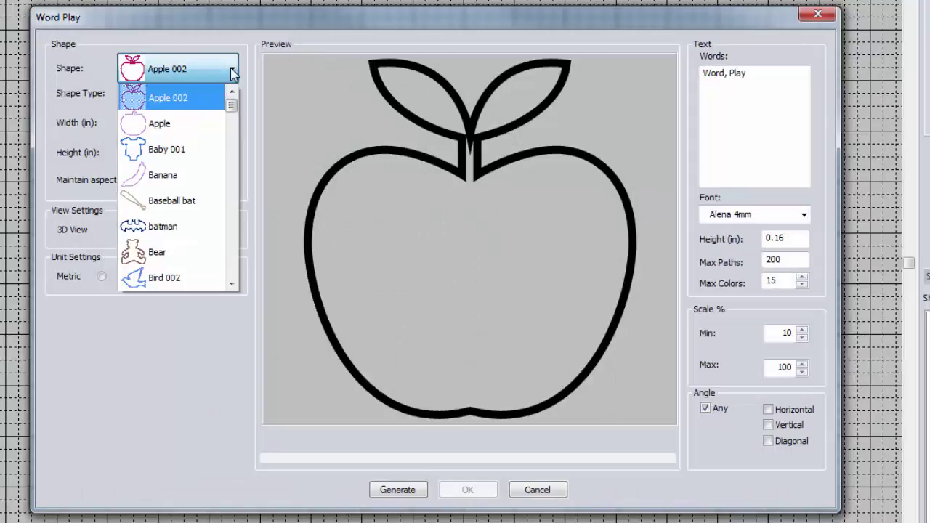
{"action": "left_click_drag", "start_coordinate": [233, 105], "coordinate": [231, 161]}
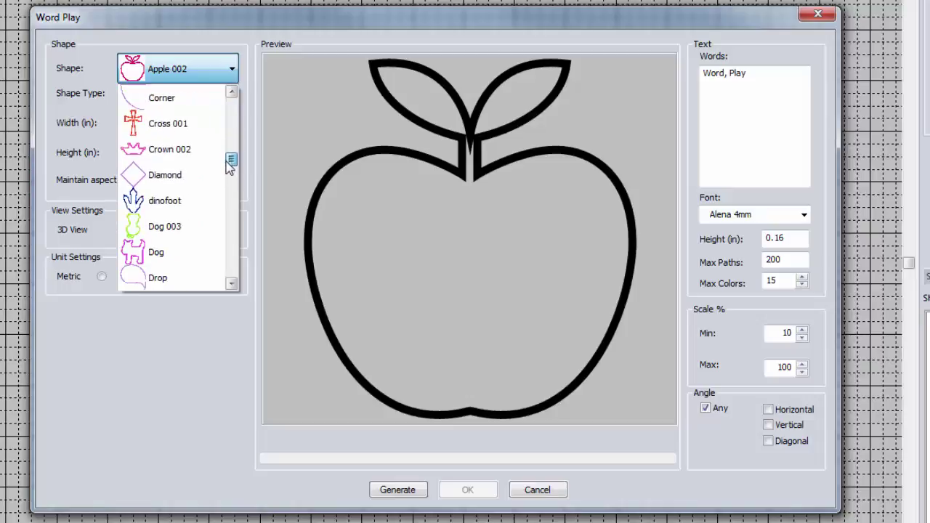
{"action": "left_click", "coordinate": [178, 189]}
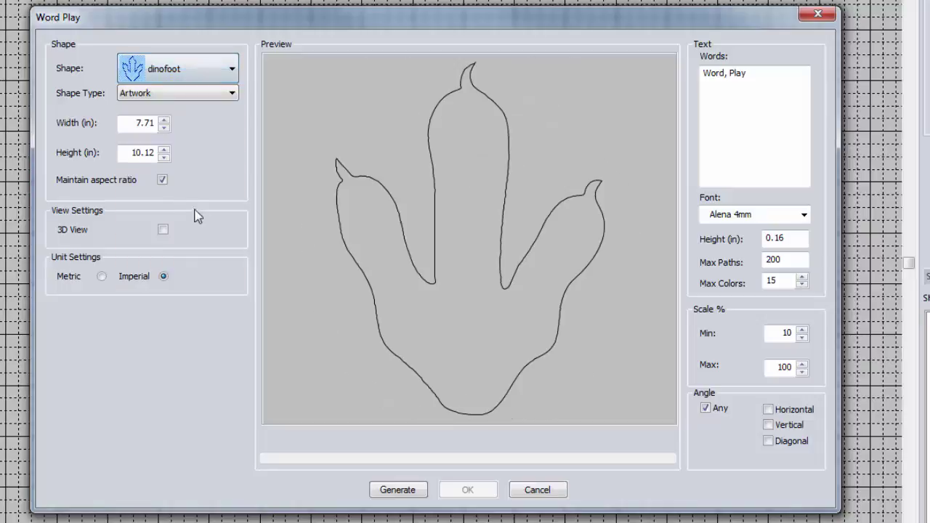
Set the shape type to Steil and width to 7.5 in, making height 9.84 in
{"action": "left_click", "coordinate": [196, 93]}
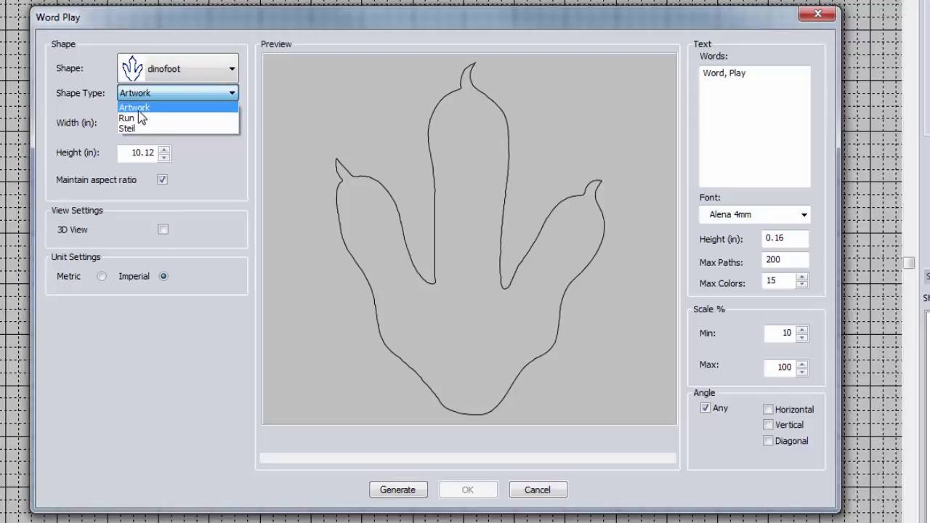
{"action": "key", "text": "Down"}
{"action": "key", "text": "Down"}
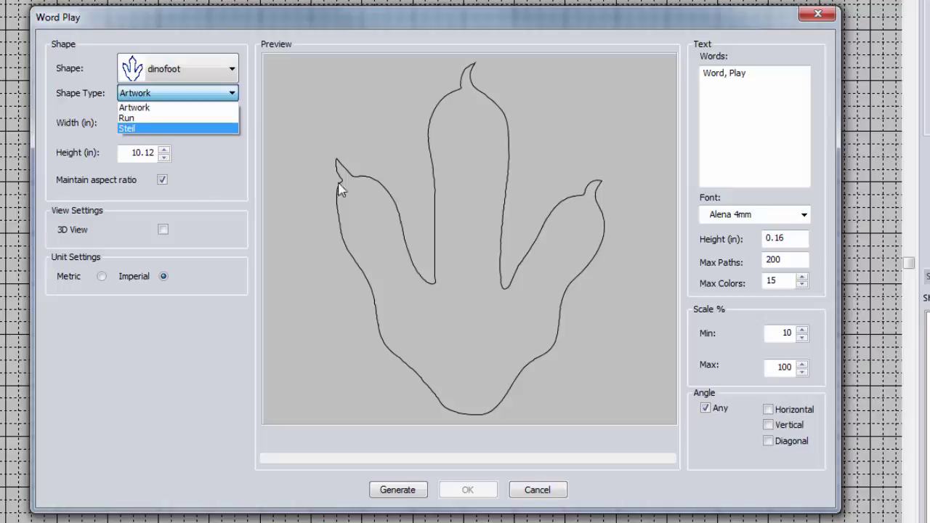
{"action": "left_click", "coordinate": [154, 129]}
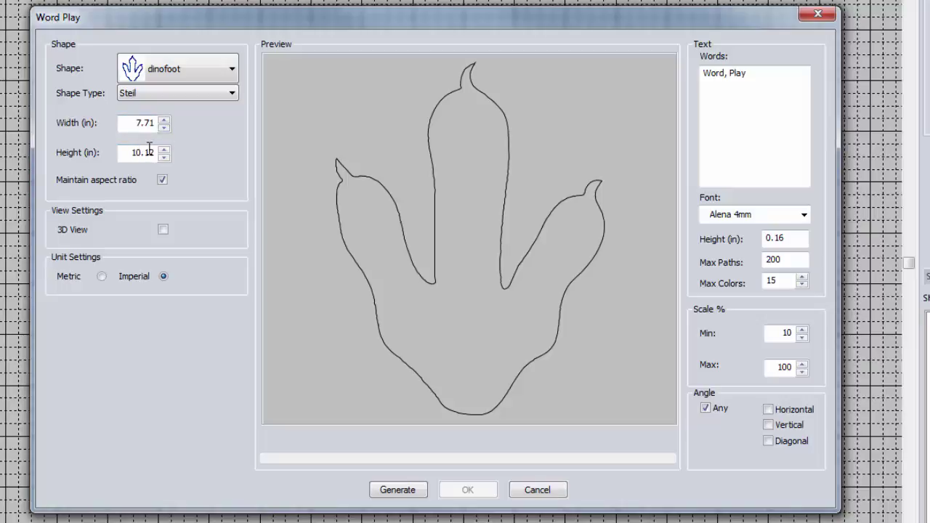
{"action": "left_click_drag", "start_coordinate": [145, 123], "coordinate": [166, 123]}
{"action": "type", "text": "5"}
Overwrite the sample words with 'Dino, T-rex, Stegasaurus, Velociraptor, Science,'
{"action": "left_click_drag", "start_coordinate": [757, 73], "coordinate": [662, 72]}
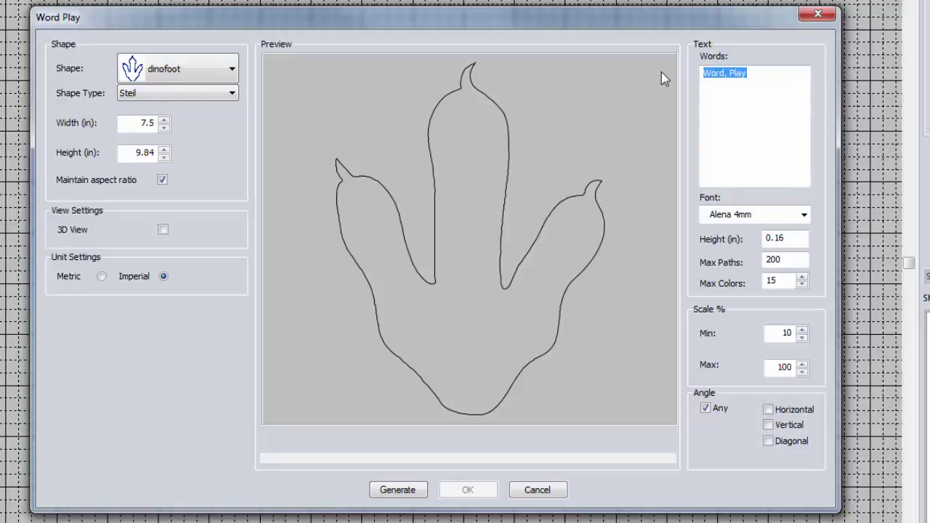
{"action": "type", "text": "Dino"}
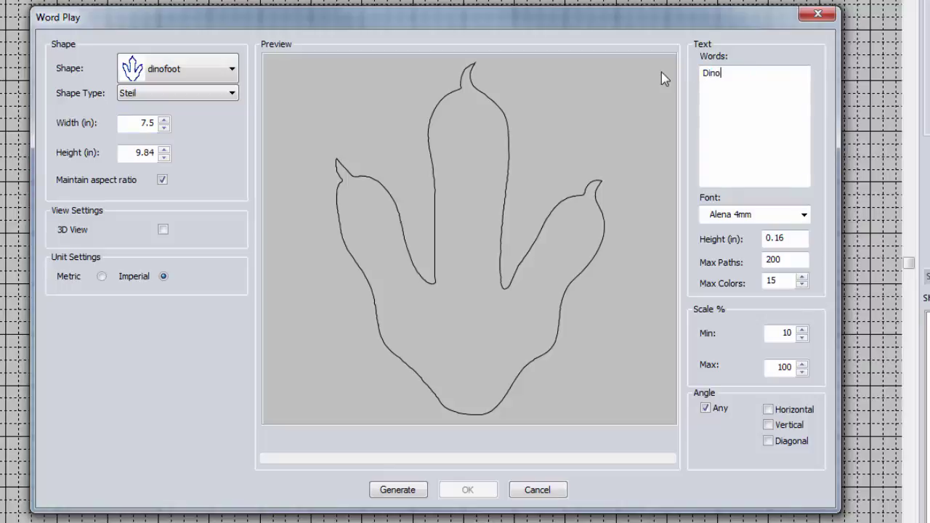
{"action": "type", "text": ","}
{"action": "type", "text": "T-rex, Stegasaurus,"}
{"action": "type", "text": "Vel"}
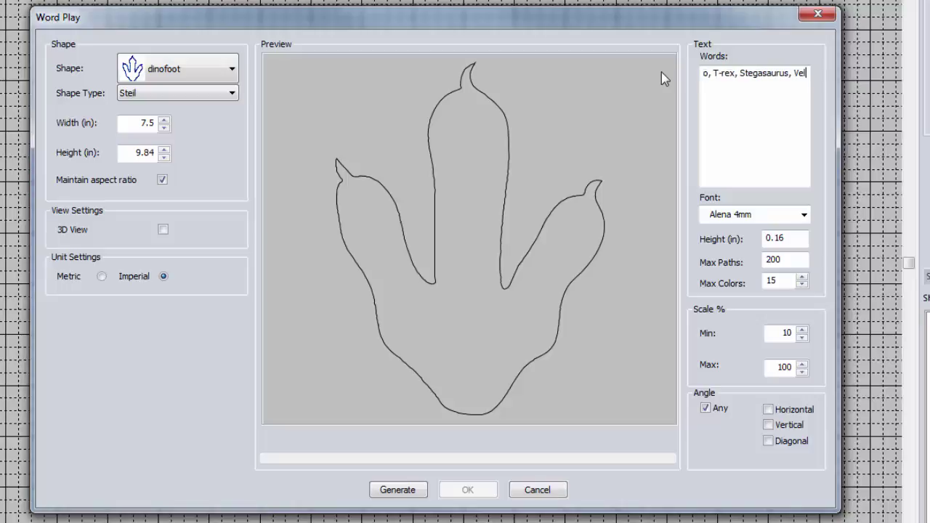
{"action": "type", "text": "cirap"}
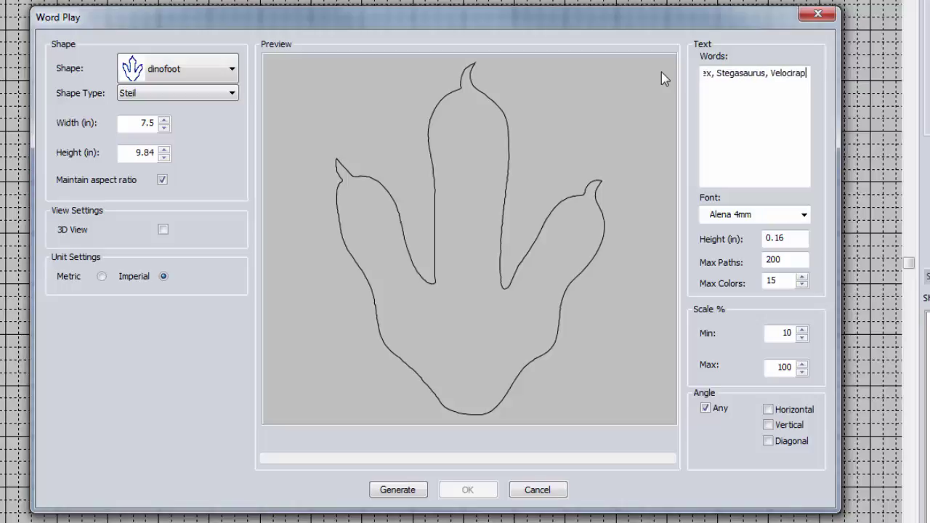
{"action": "type", "text": "tor,"}
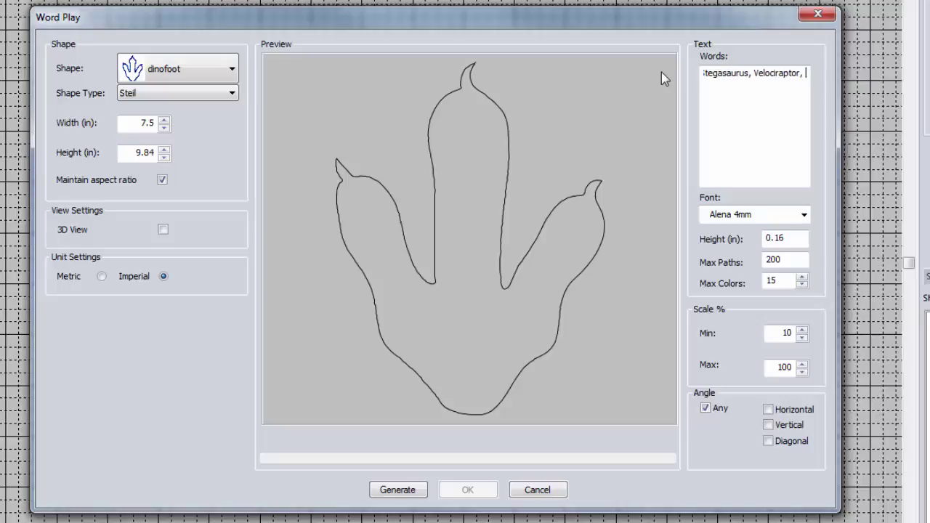
{"action": "type", "text": " Science"}
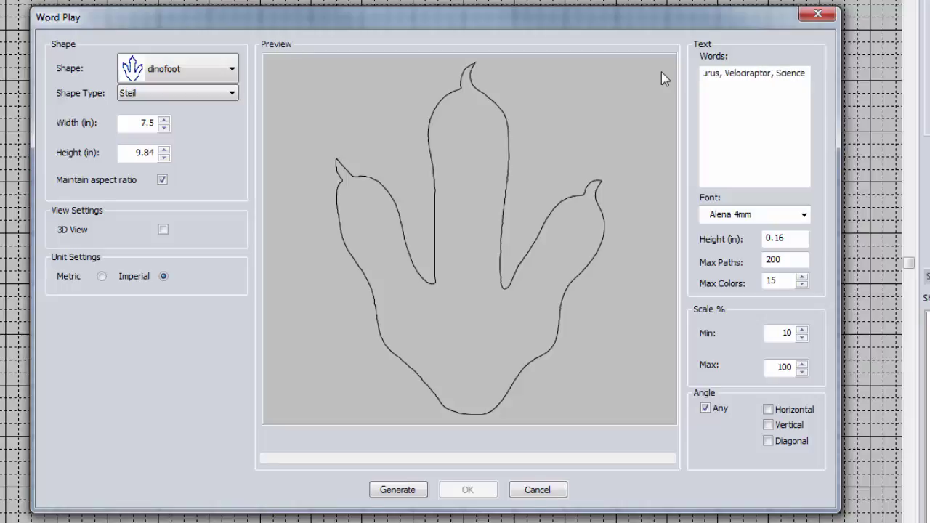
{"action": "type", "text": ","}
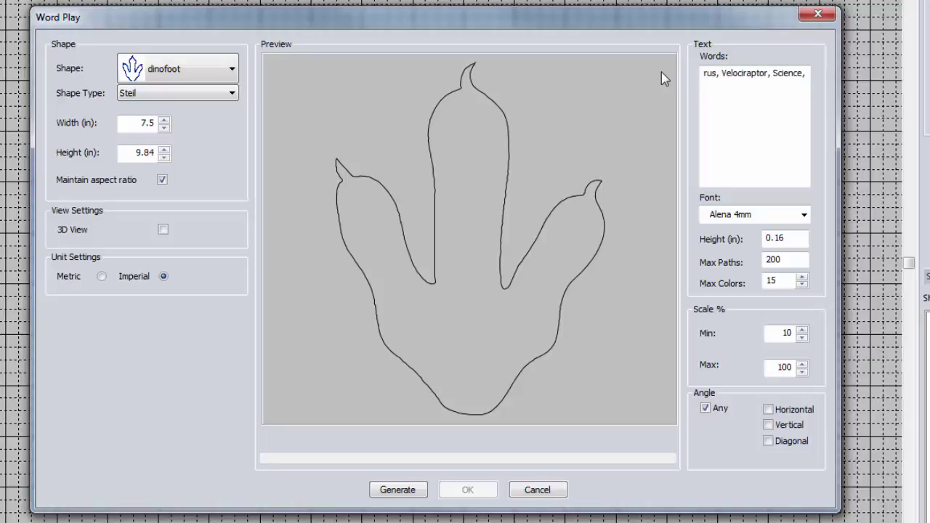
Set the font to Crackle and generate the word fill (41833 stitches, 101 paths)
{"action": "left_click", "coordinate": [788, 216]}
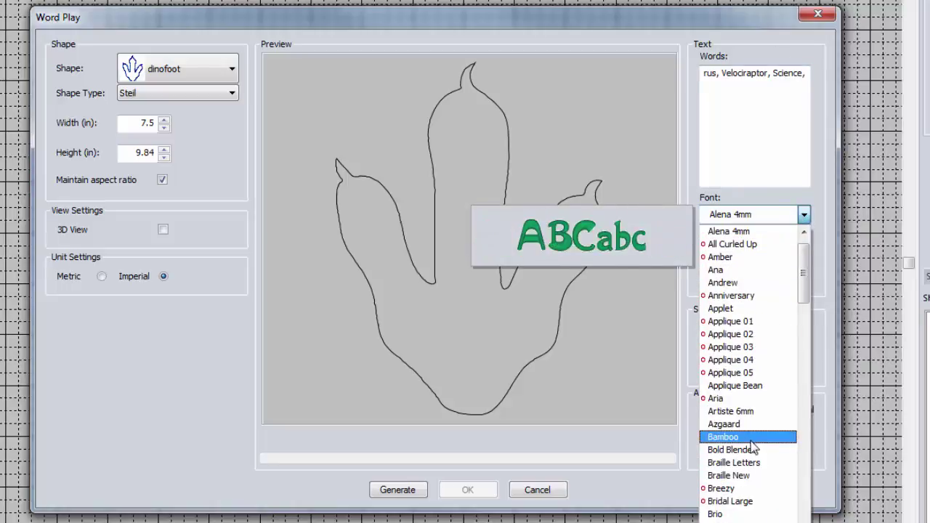
{"action": "left_click", "coordinate": [752, 450]}
{"action": "left_click", "coordinate": [803, 215]}
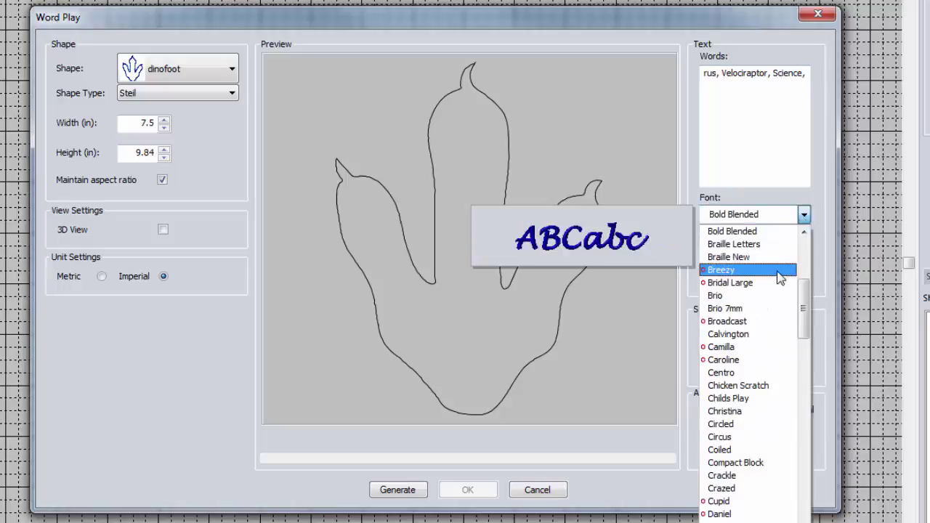
{"action": "left_click", "coordinate": [734, 479]}
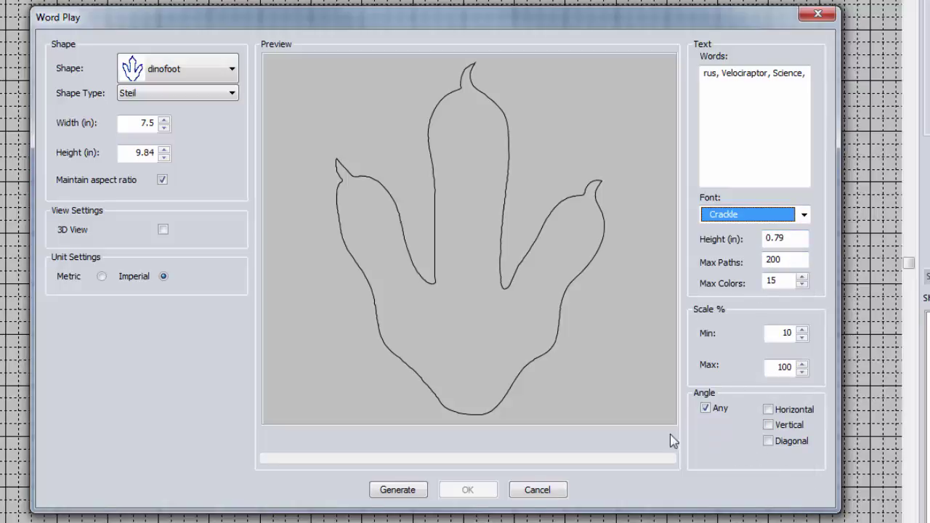
{"action": "left_click", "coordinate": [414, 489]}
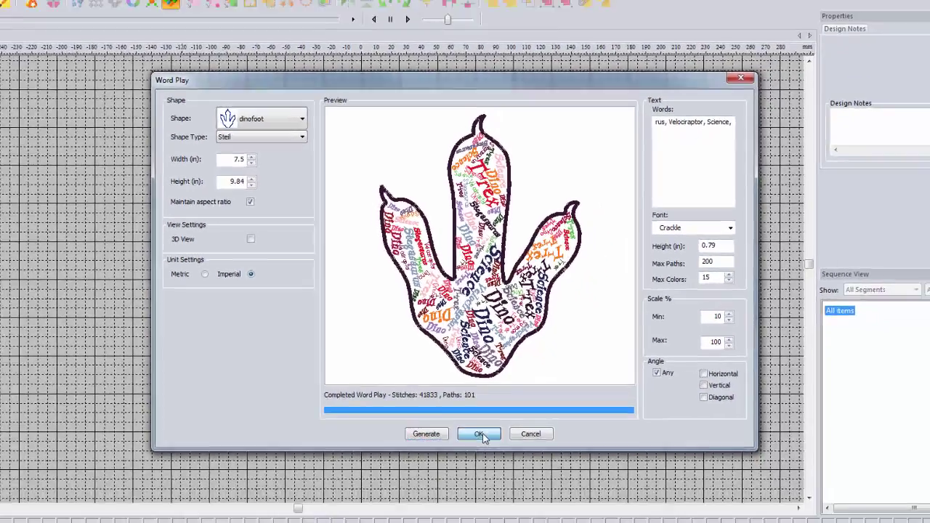
Accept the Word Play footprint into Design4: 41833 stitches, 15 colours, 193.6 × 252.9 mm
{"action": "left_click", "coordinate": [472, 478]}
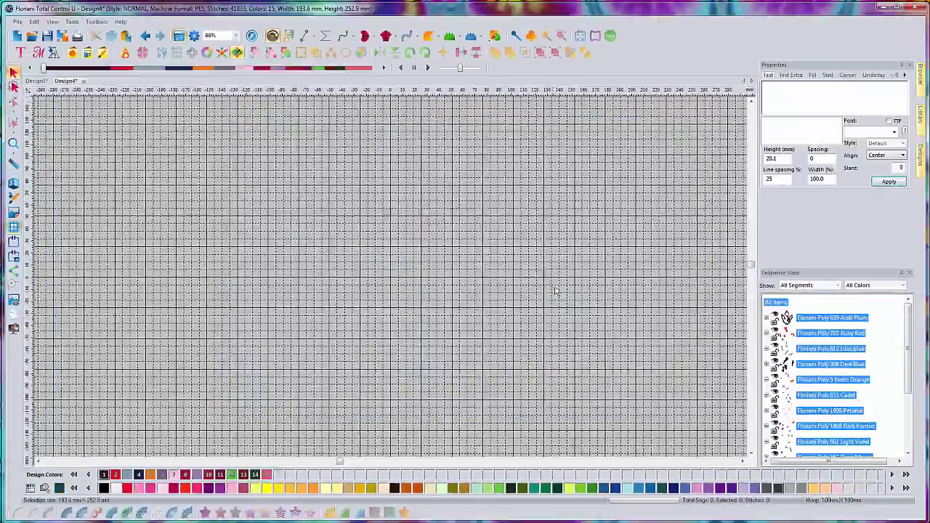